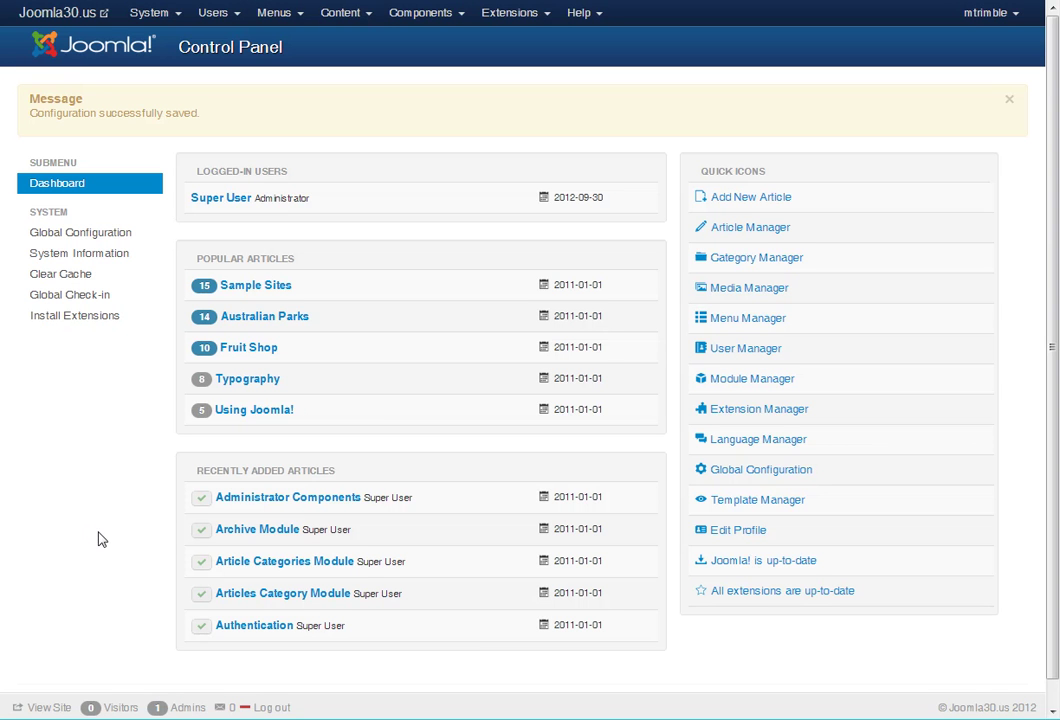
# Step: Dismiss the 'Configuration successfully saved' message
pyautogui.click(1009, 99)
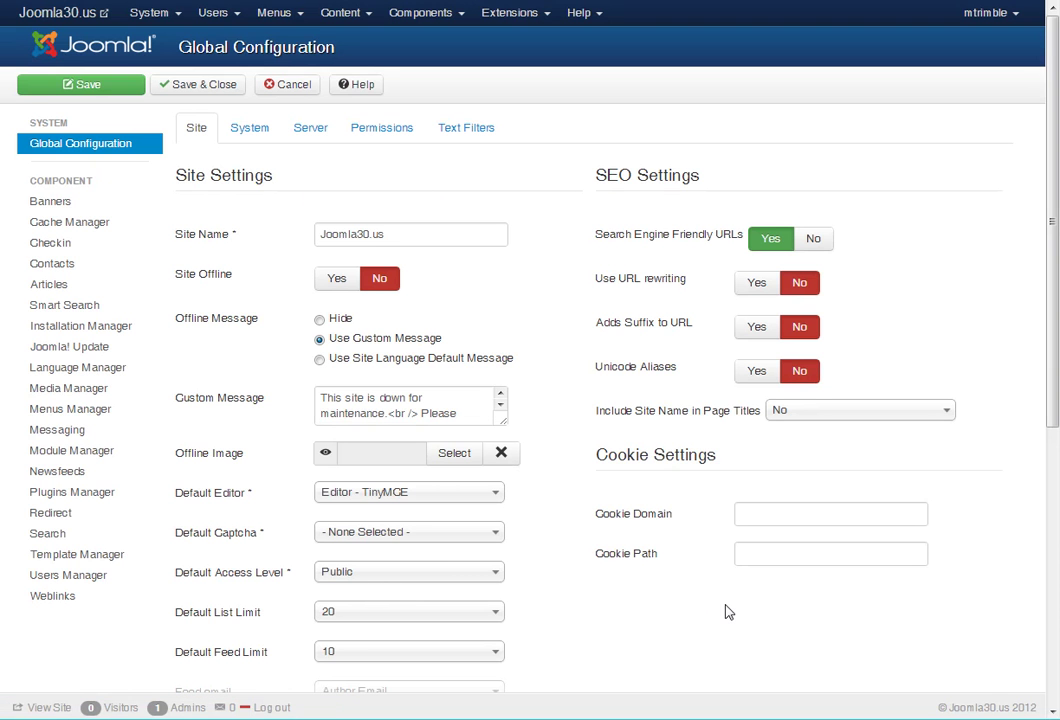
pyautogui.click(247, 128)
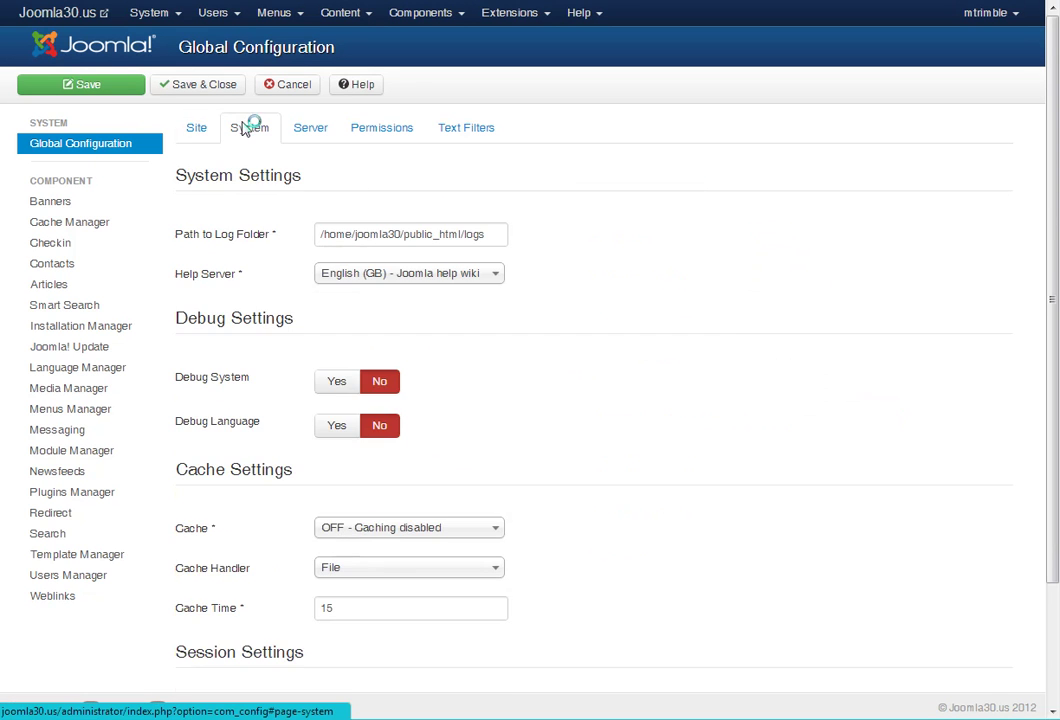
pyautogui.click(309, 130)
pyautogui.click(373, 130)
pyautogui.click(465, 130)
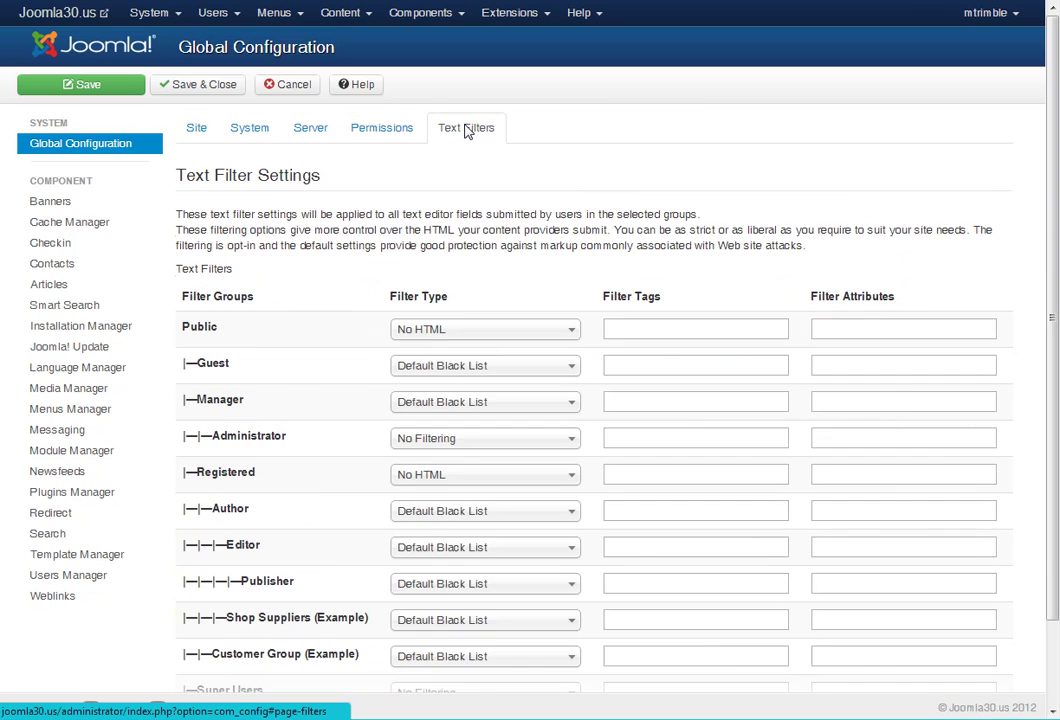
pyautogui.click(197, 131)
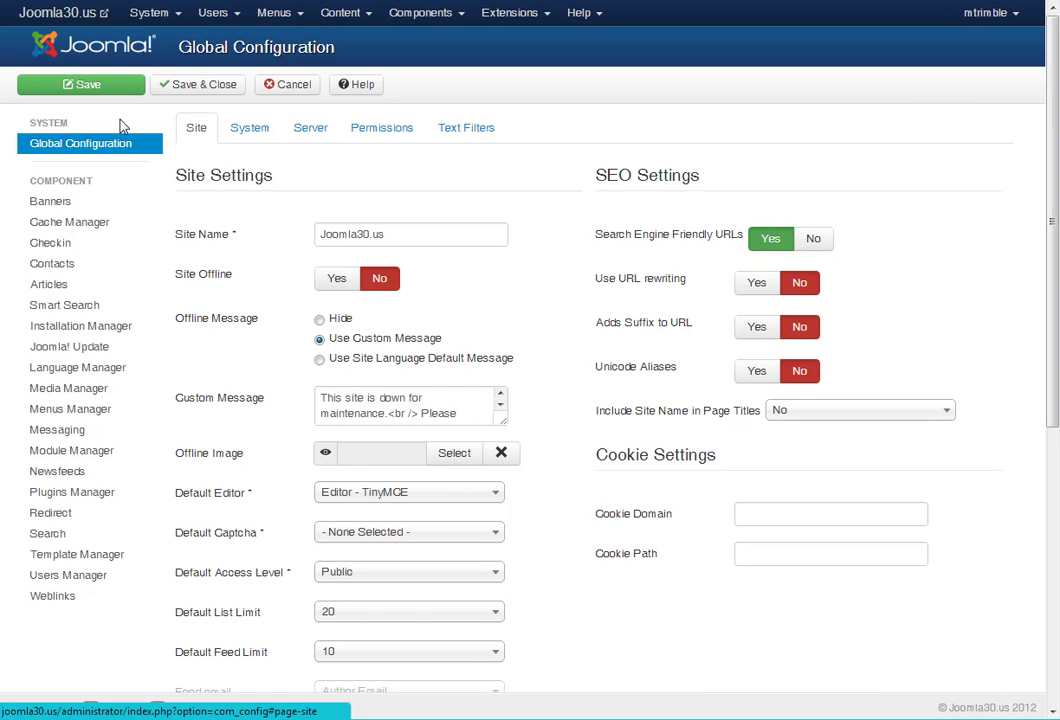
pyautogui.click(170, 16)
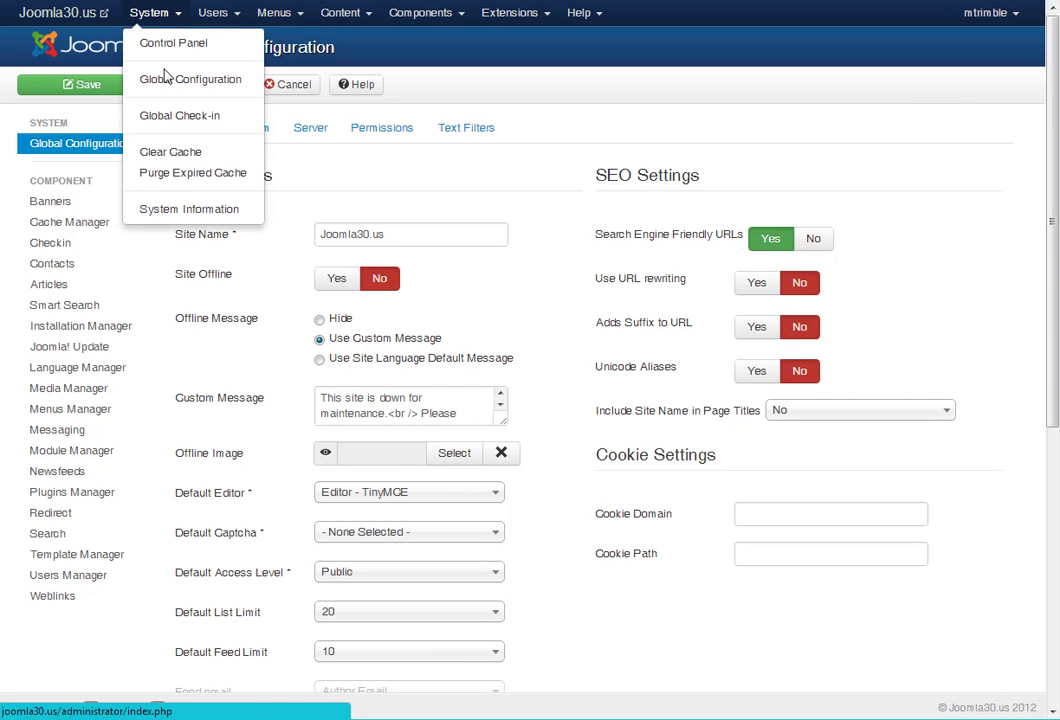
pyautogui.click(157, 16)
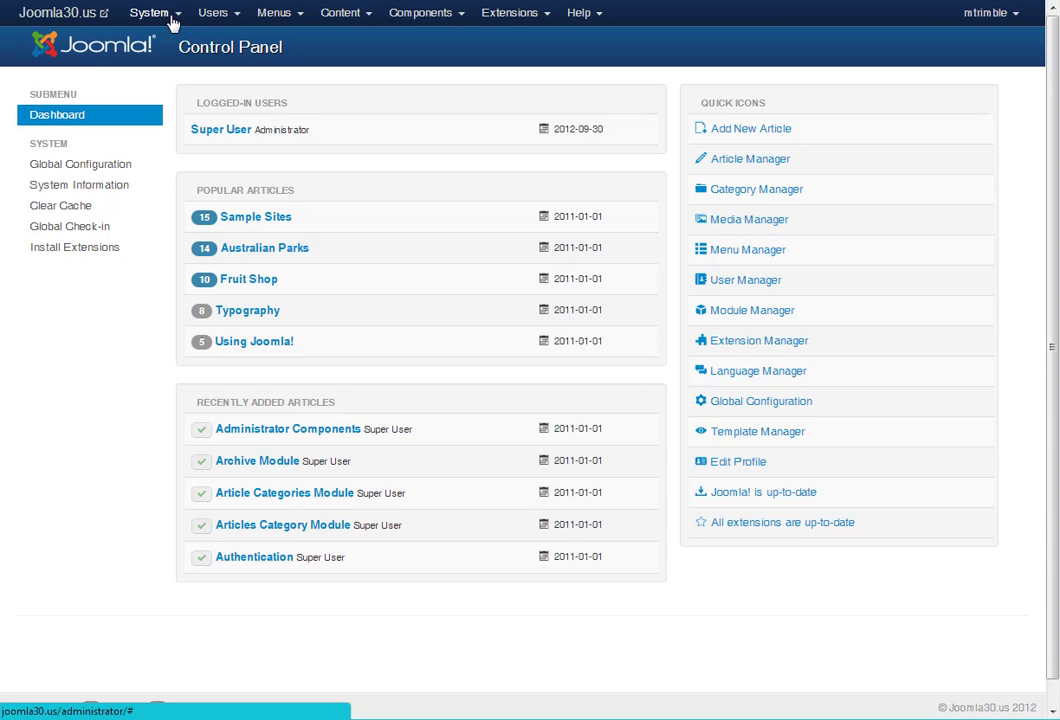
# Step: Browse the System, Users, Menus, Content, Components and Extensions menus, then close them
pyautogui.click(152, 14)
pyautogui.click(210, 13)
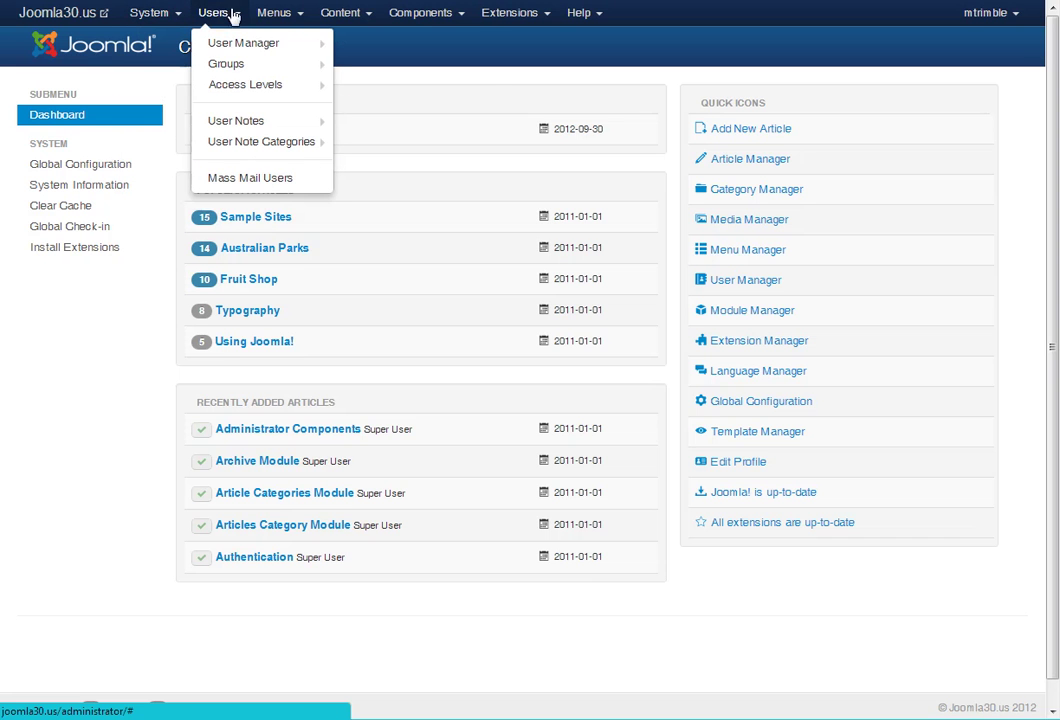
pyautogui.click(283, 18)
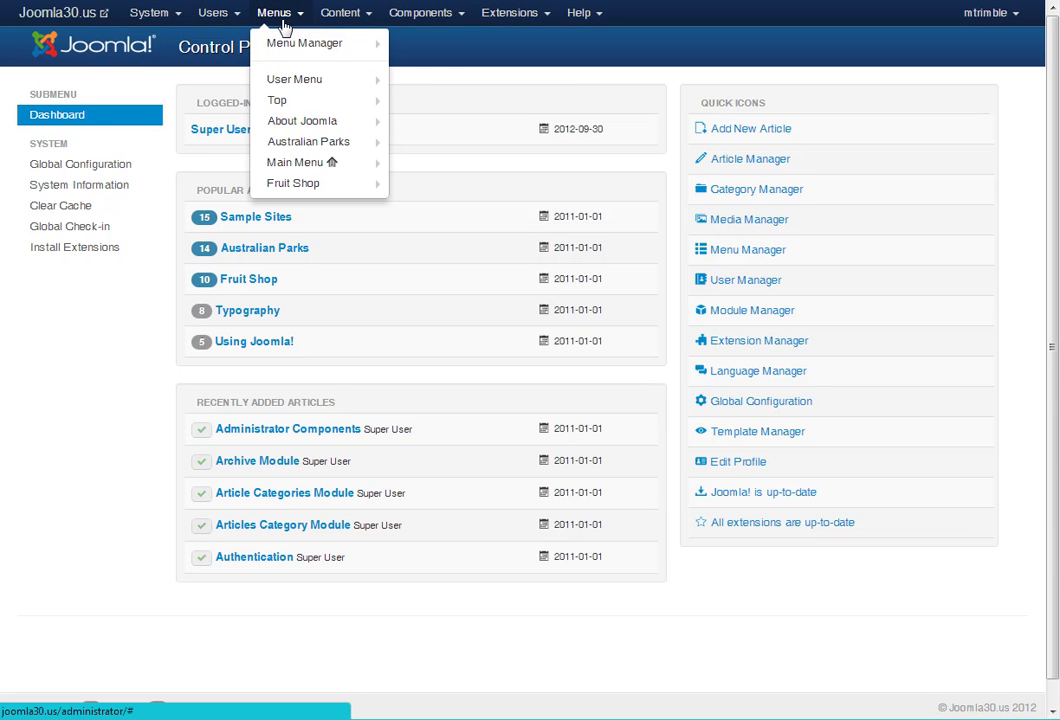
pyautogui.click(352, 22)
pyautogui.click(428, 19)
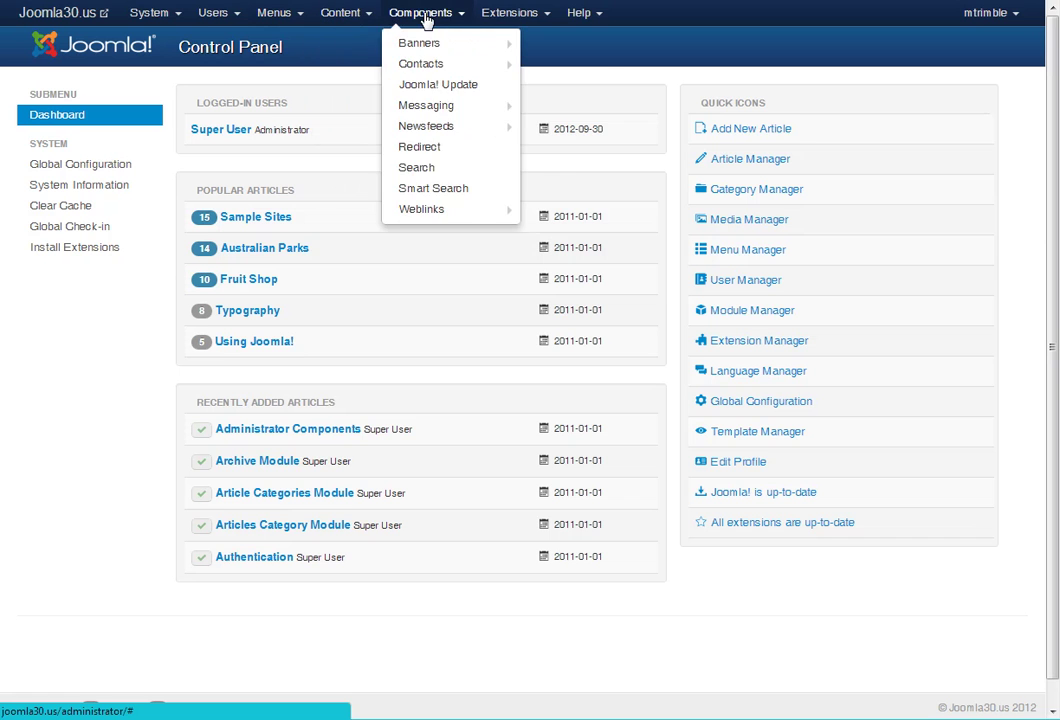
pyautogui.click(512, 20)
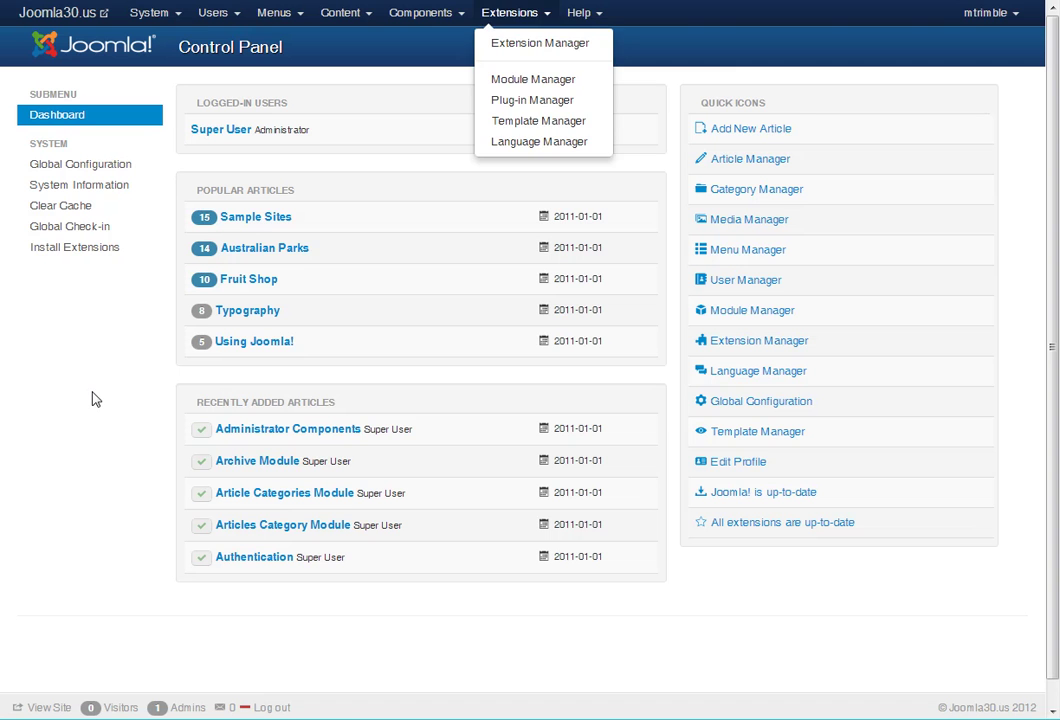
pyautogui.click(80, 331)
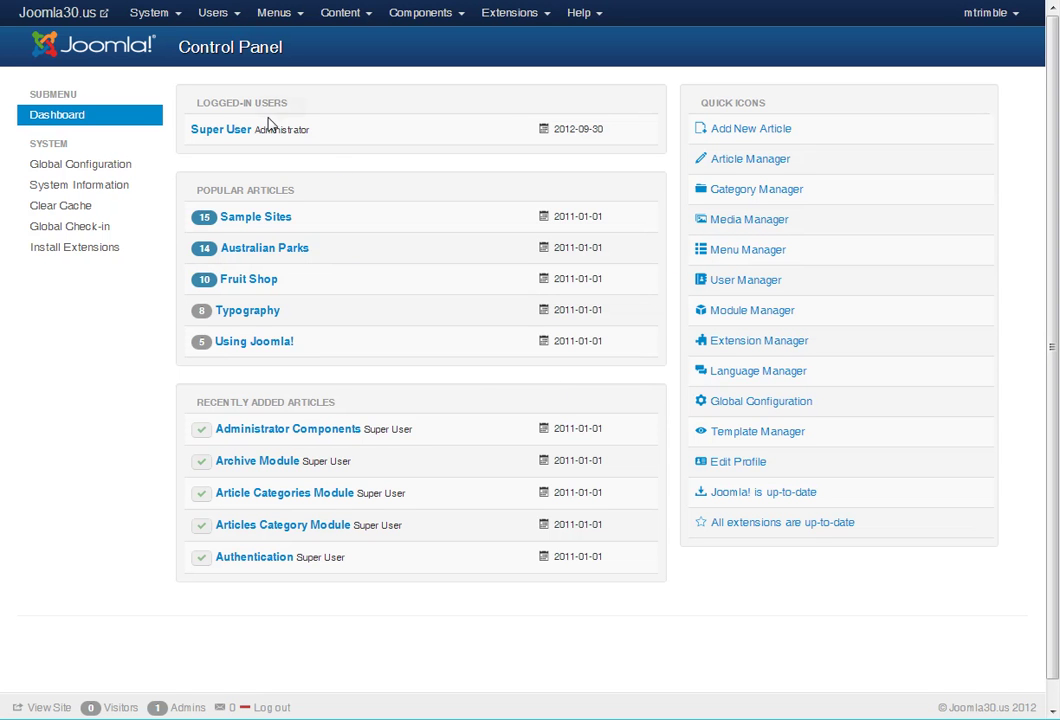
# Step: Highlight the Popular Articles and Recently Added Articles headings on the dashboard
pyautogui.moveTo(208, 102); pyautogui.dragTo(244, 102)
pyautogui.moveTo(203, 190); pyautogui.dragTo(268, 190)
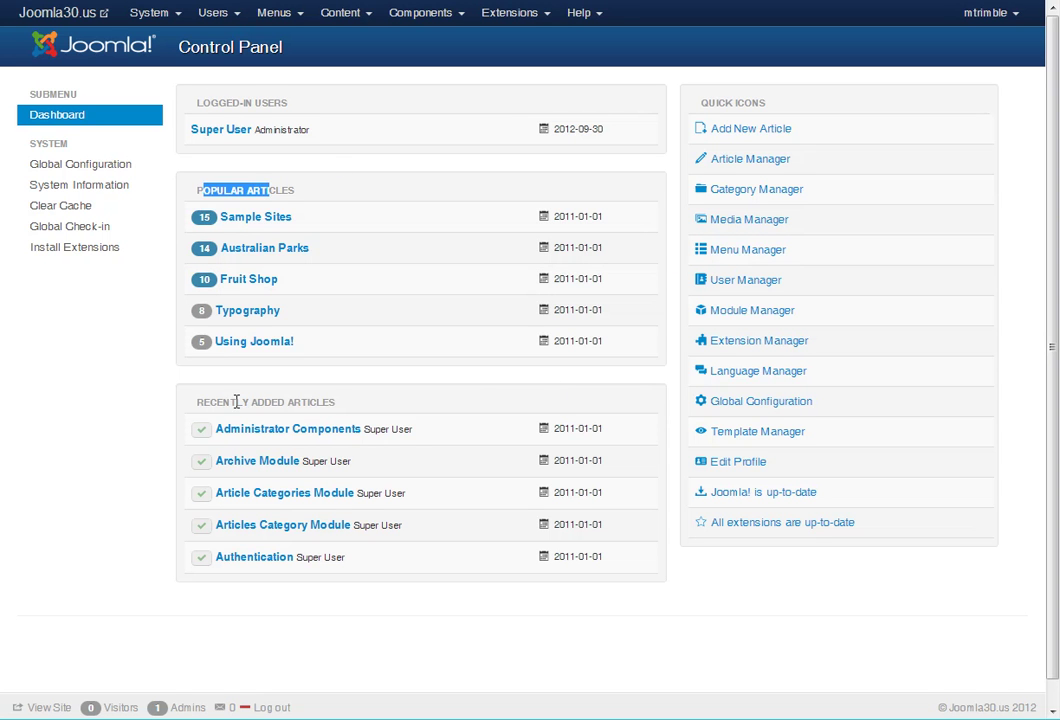
pyautogui.moveTo(217, 402); pyautogui.dragTo(287, 402)
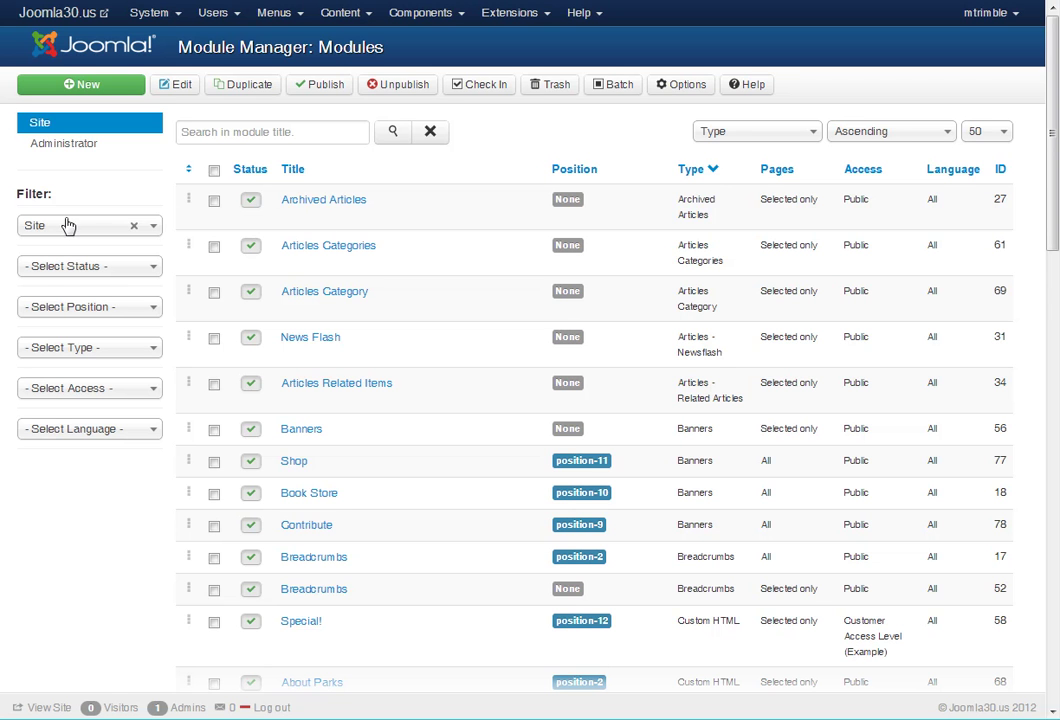
# Step: Leave the module type filter unchanged and sort the module list by Status
pyautogui.click(138, 352)
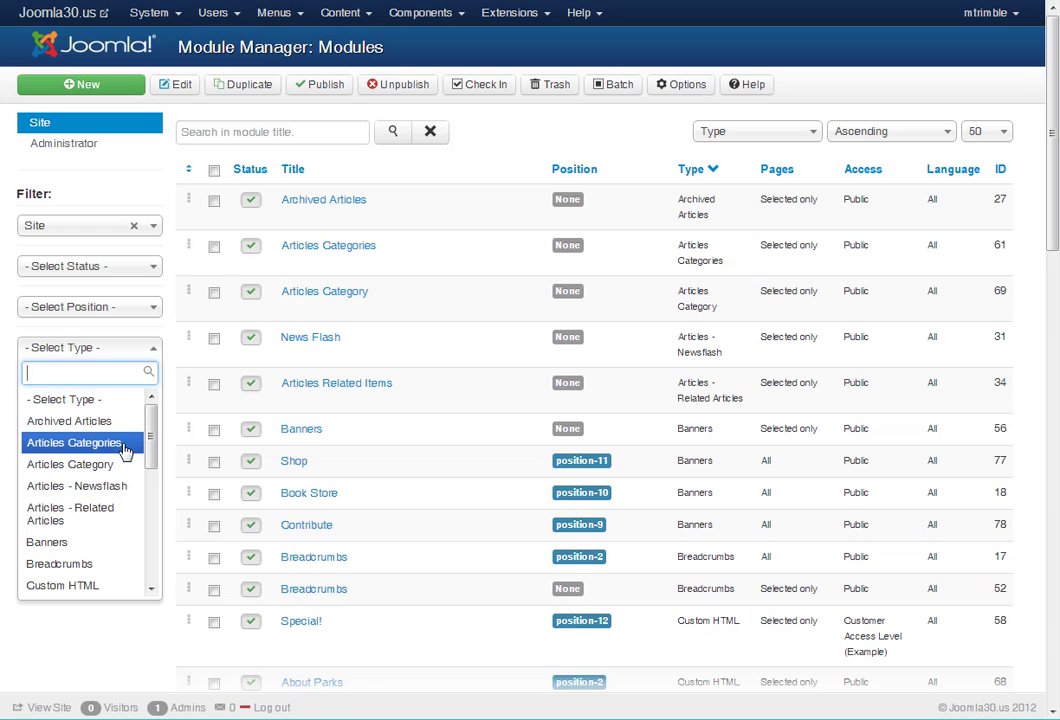
pyautogui.click(100, 340)
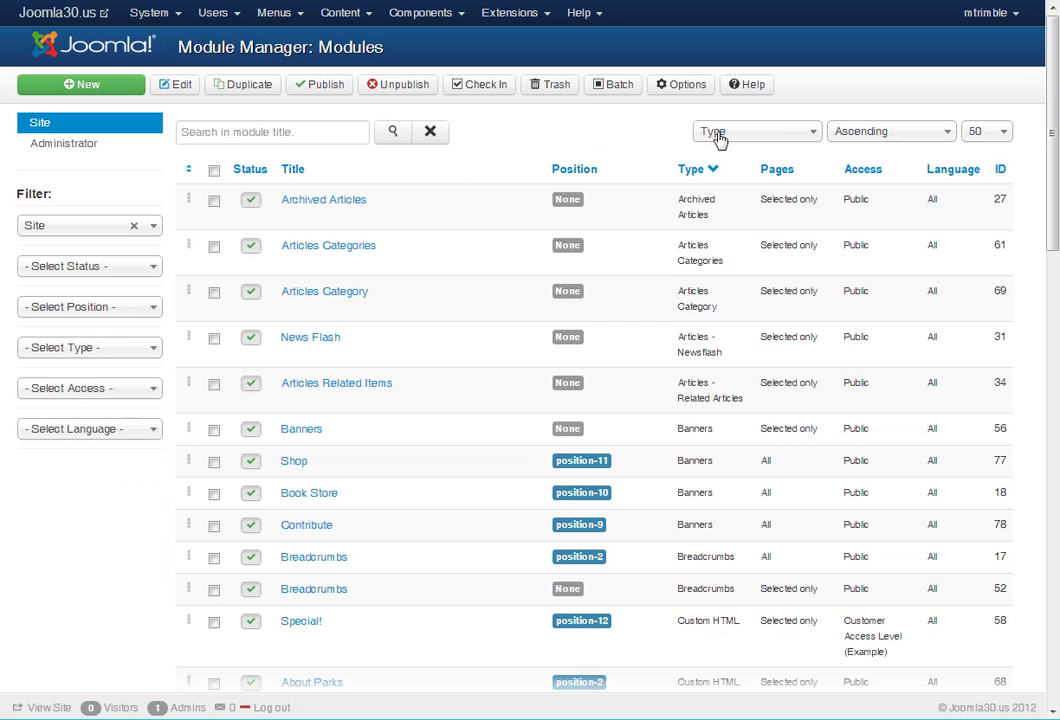
pyautogui.click(812, 140)
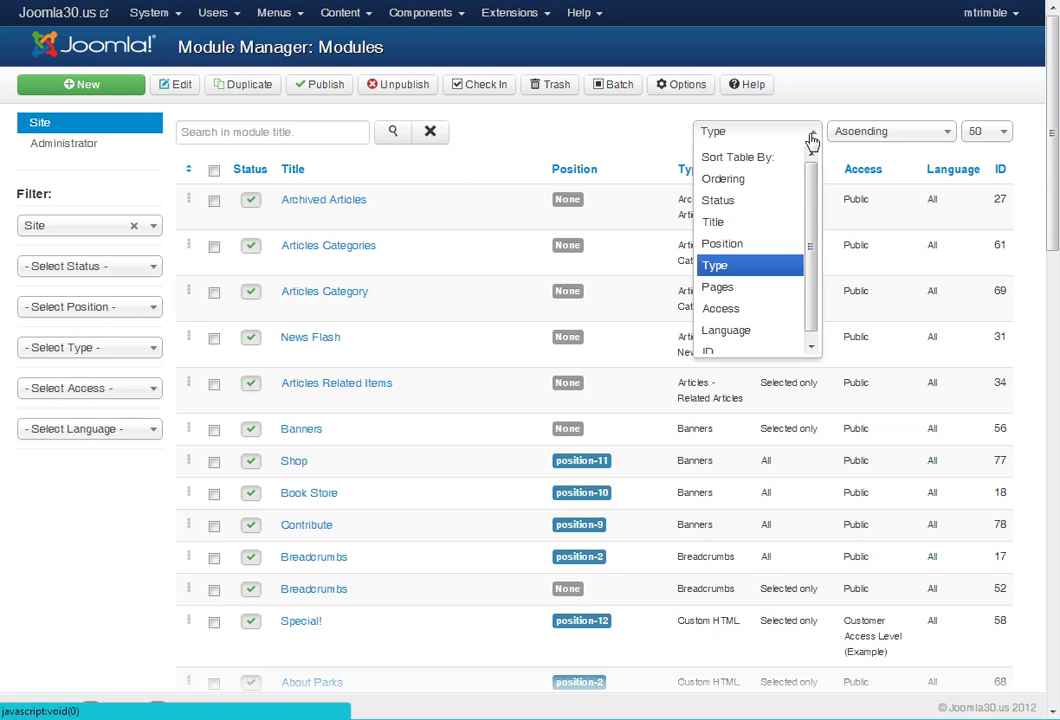
pyautogui.click(740, 202)
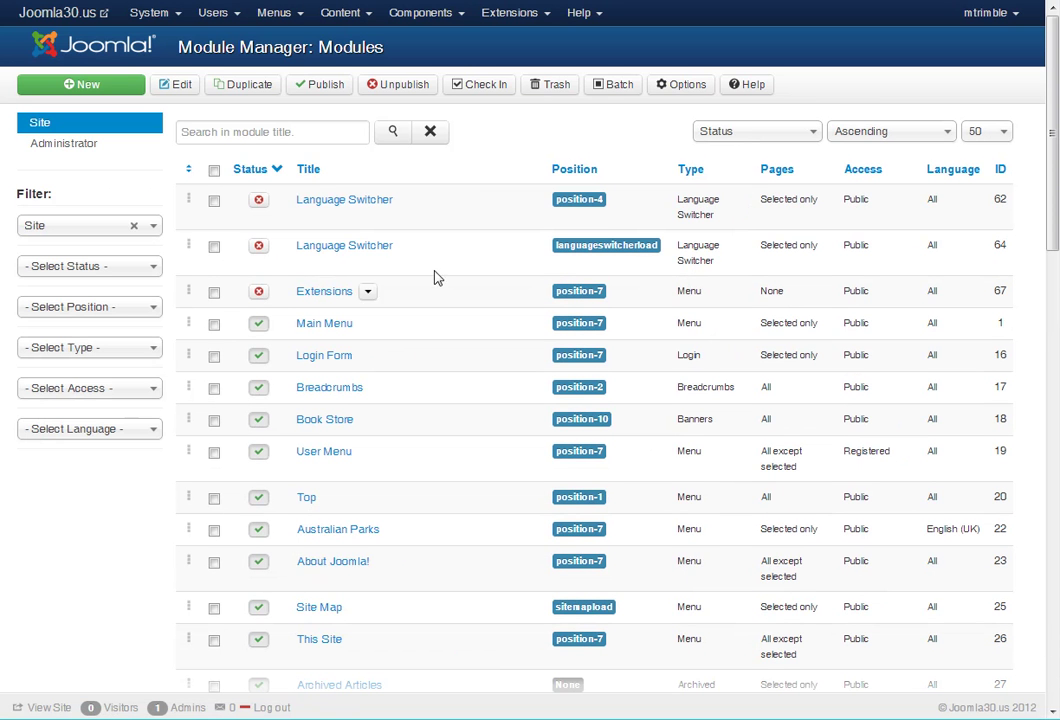
# Step: Publish the disabled Extensions module, unpublish Main Menu, and sort modules by position ascending
pyautogui.click(258, 294)
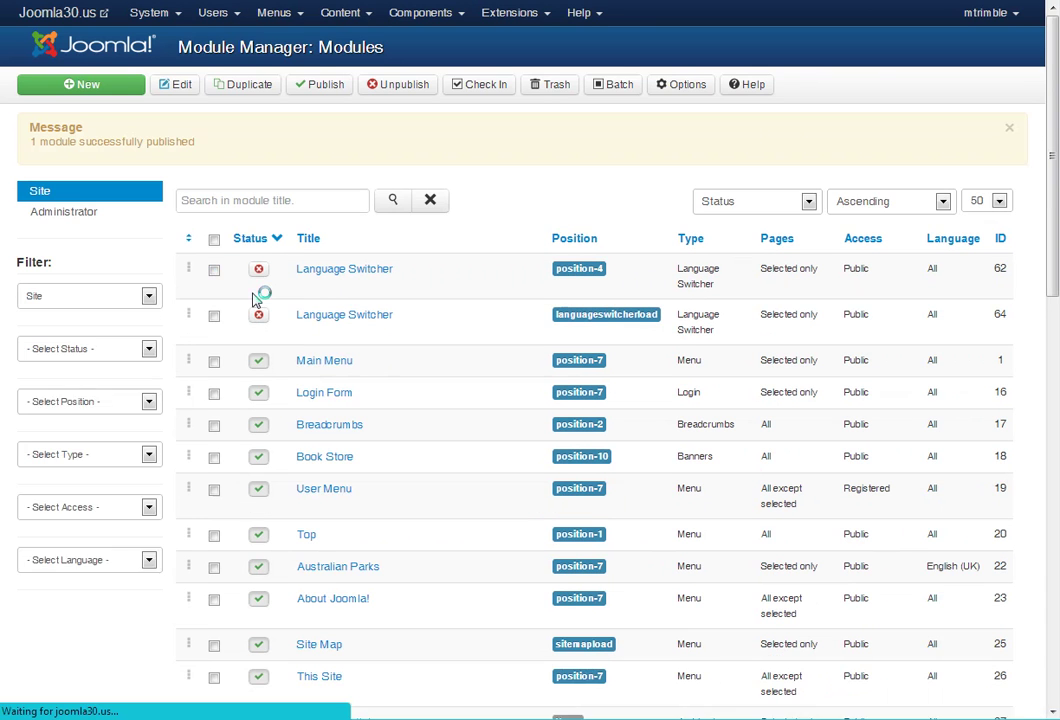
pyautogui.click(259, 360)
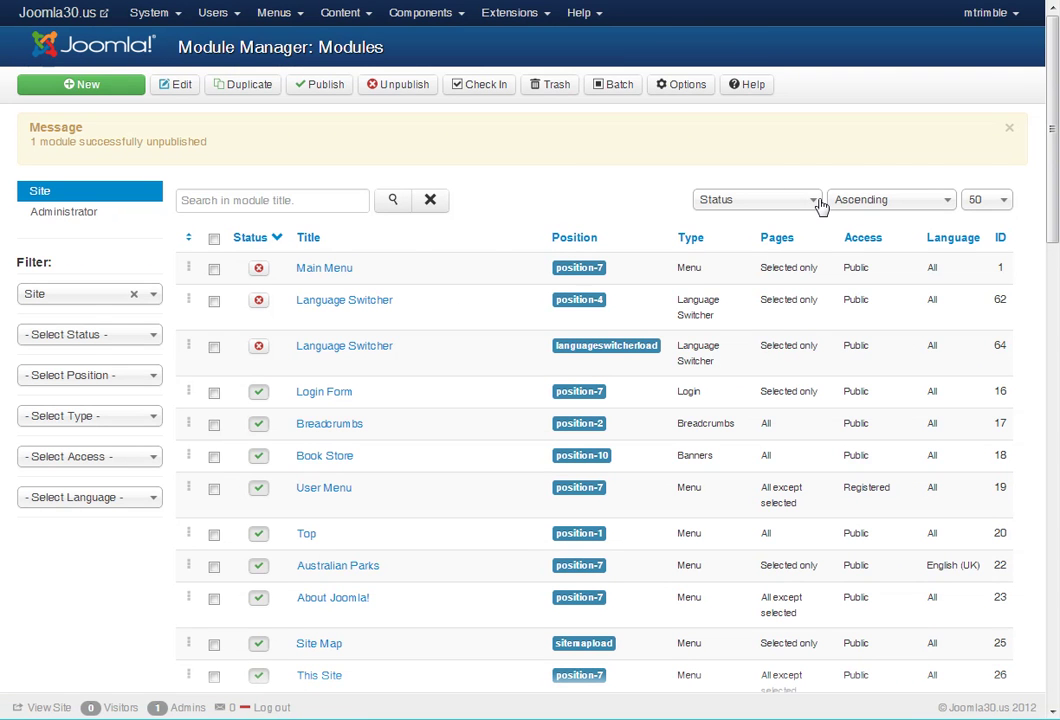
pyautogui.click(812, 203)
pyautogui.click(794, 227)
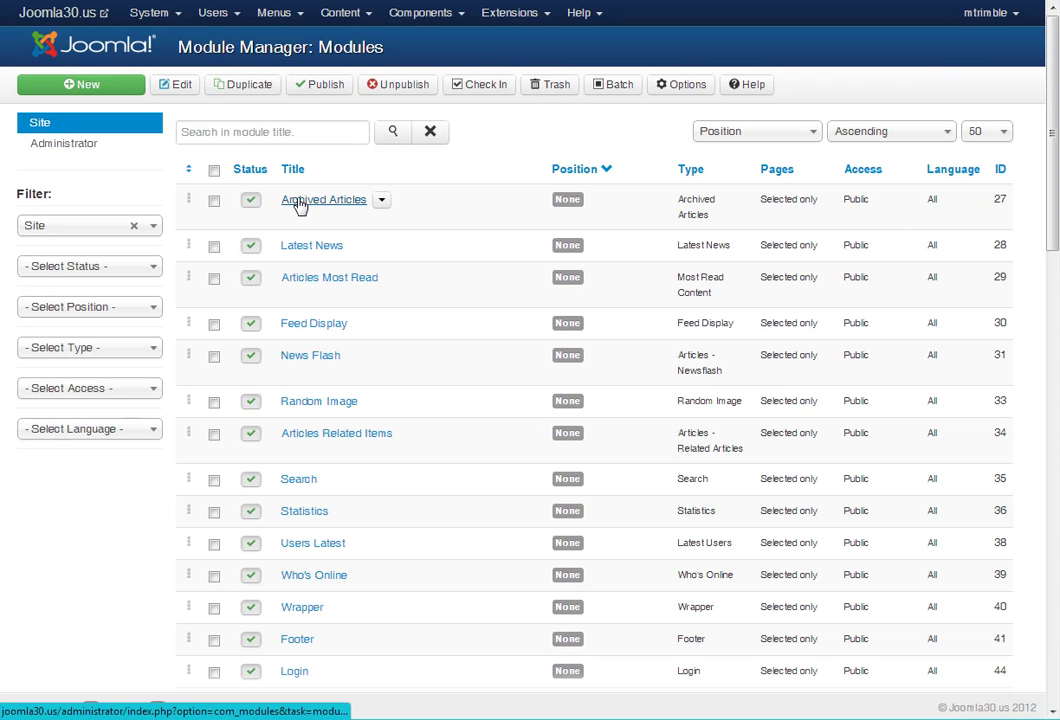
pyautogui.click(382, 202)
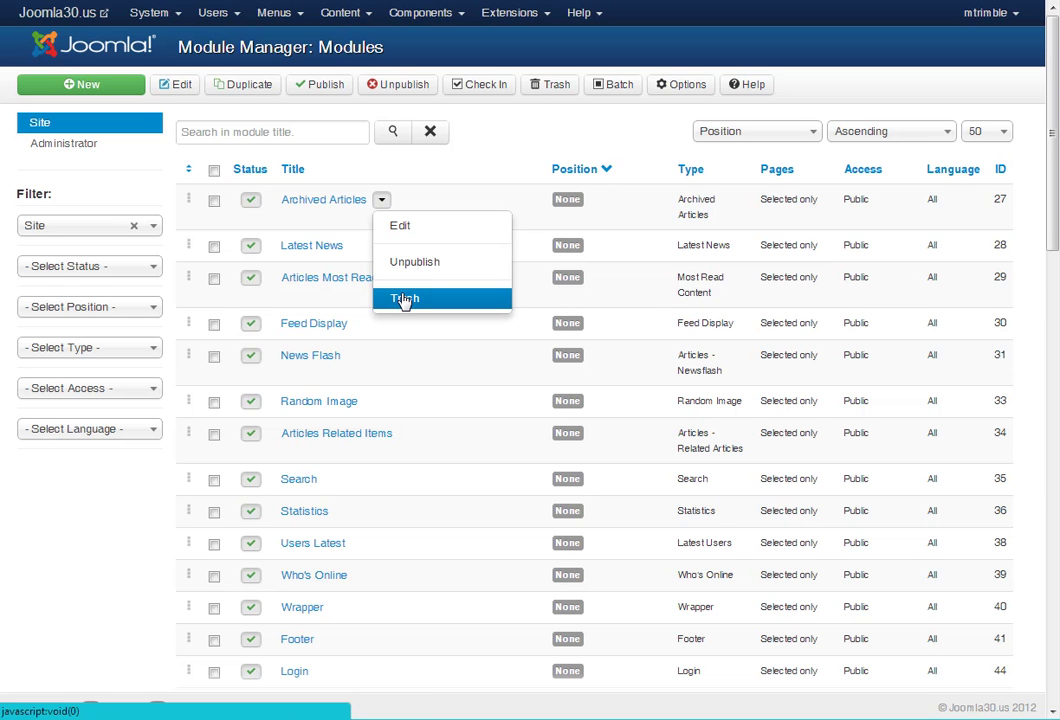
pyautogui.click(214, 201)
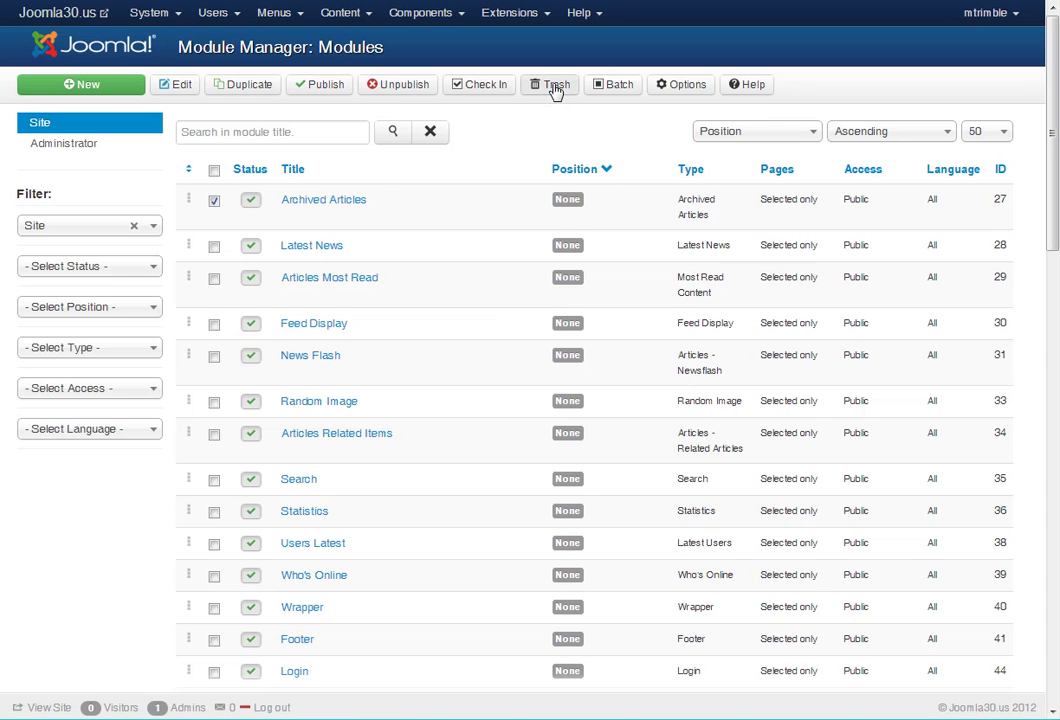
pyautogui.moveTo(388, 201)
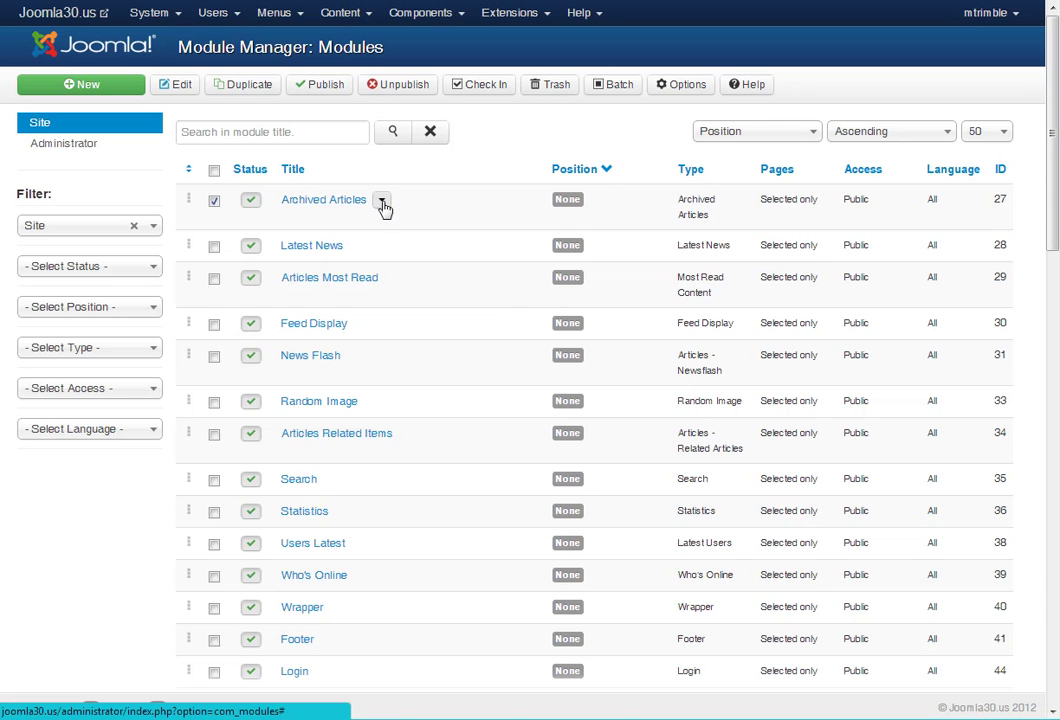
pyautogui.click(382, 201)
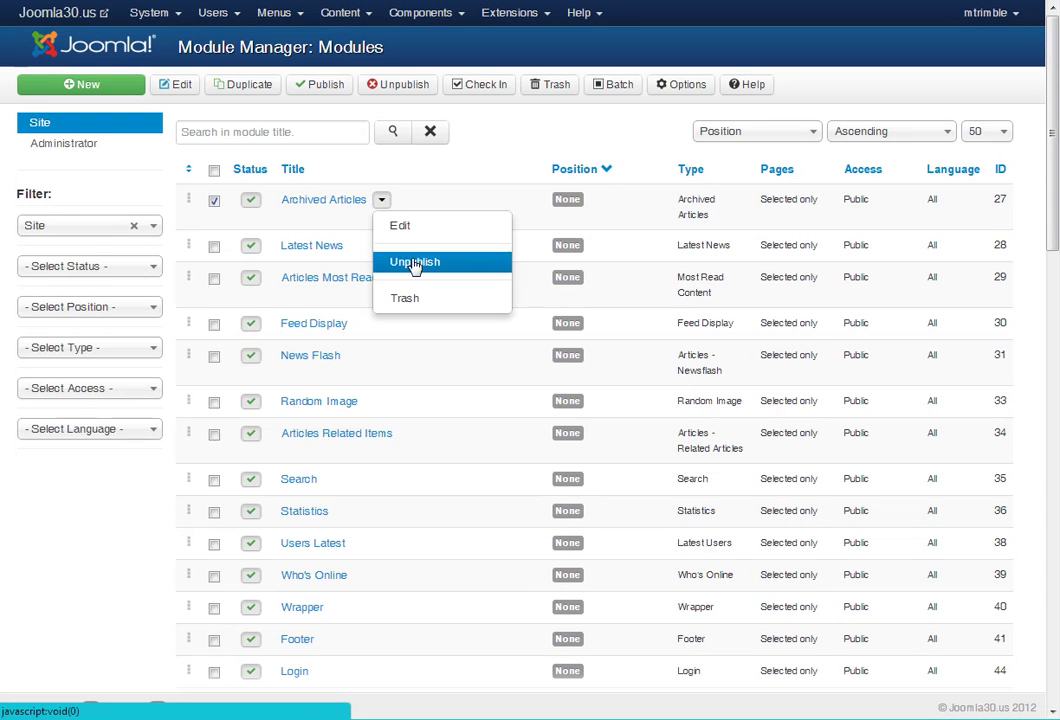
pyautogui.click(382, 201)
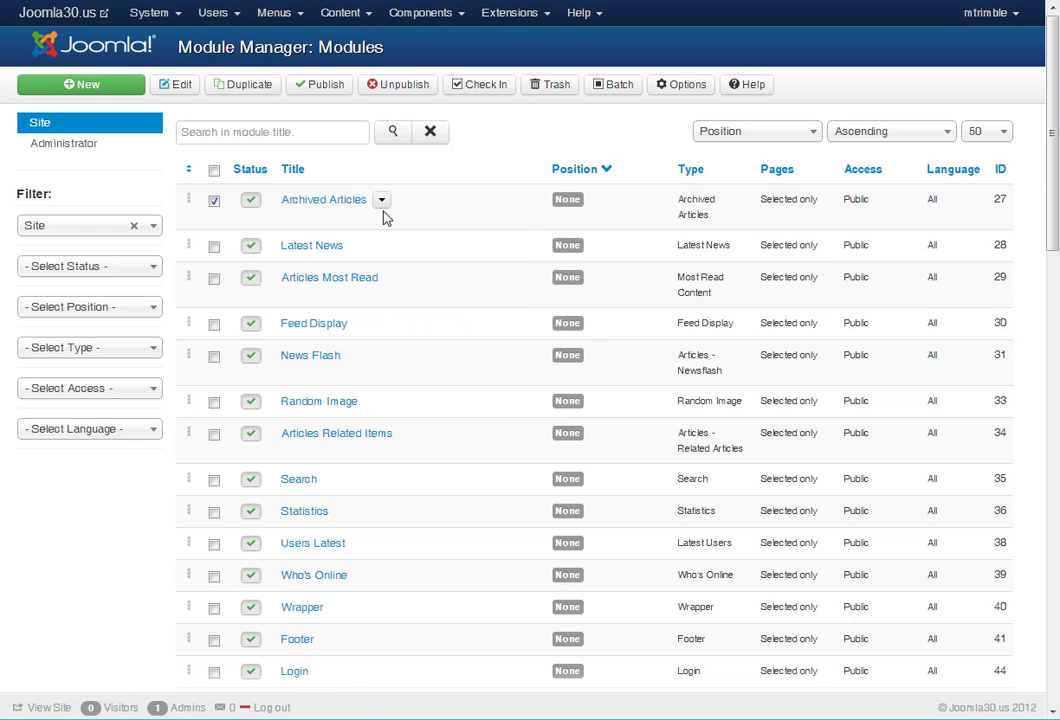
# Step: Edit Latest News and, in Basic Options, add then remove the Modules category, keeping Joomla!
pyautogui.click(283, 250)
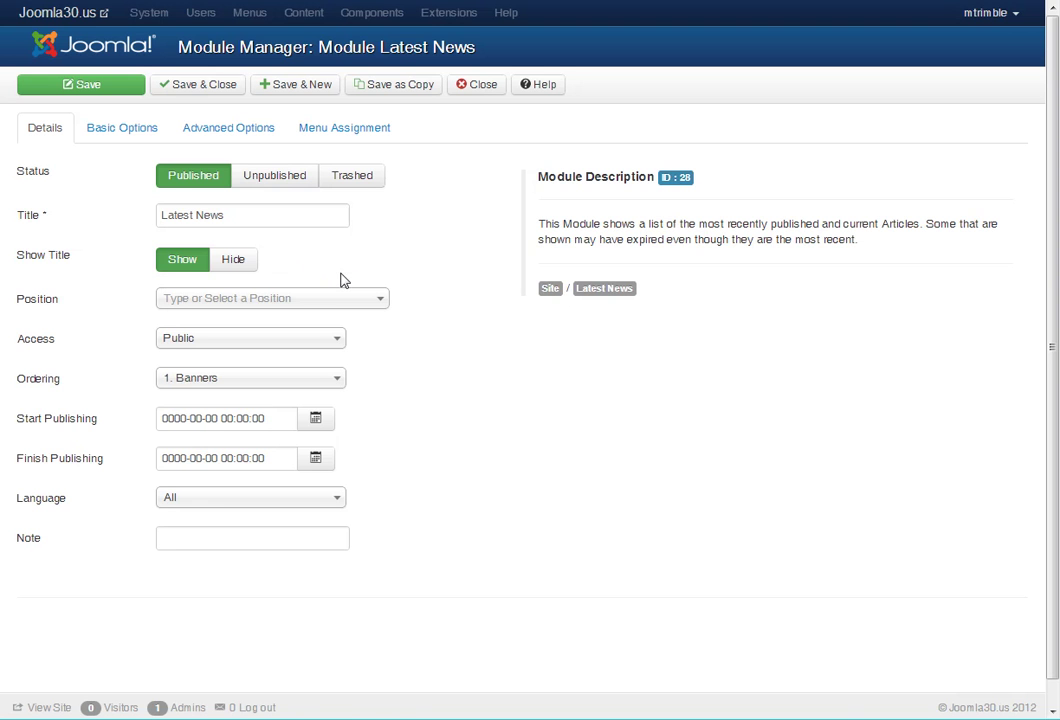
pyautogui.click(119, 137)
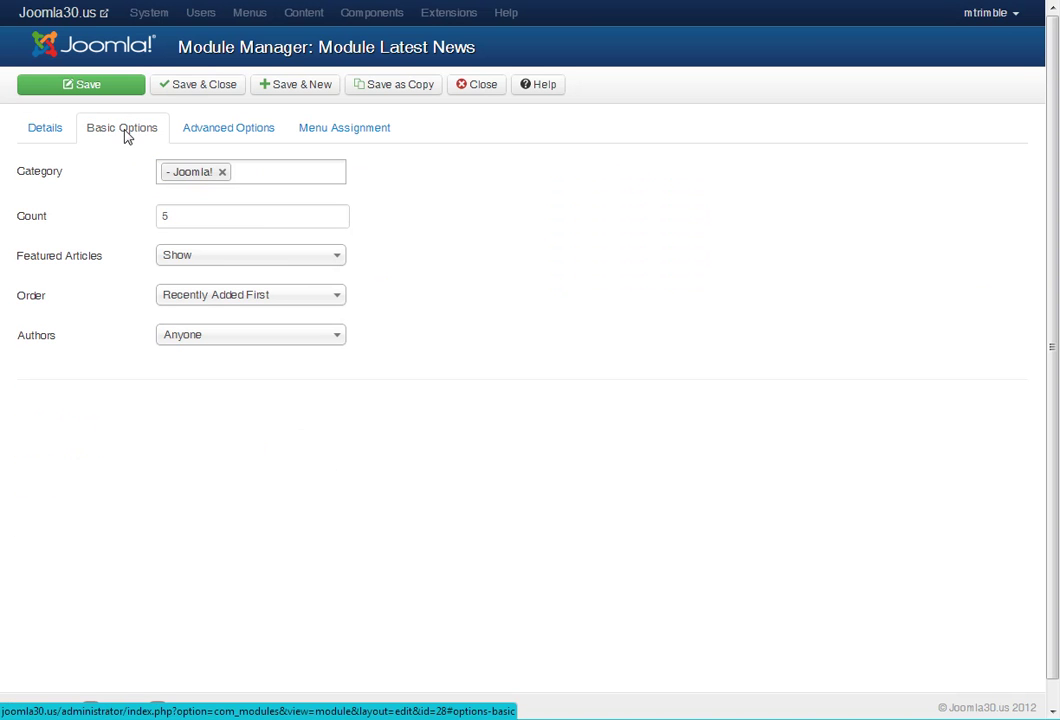
pyautogui.click(277, 176)
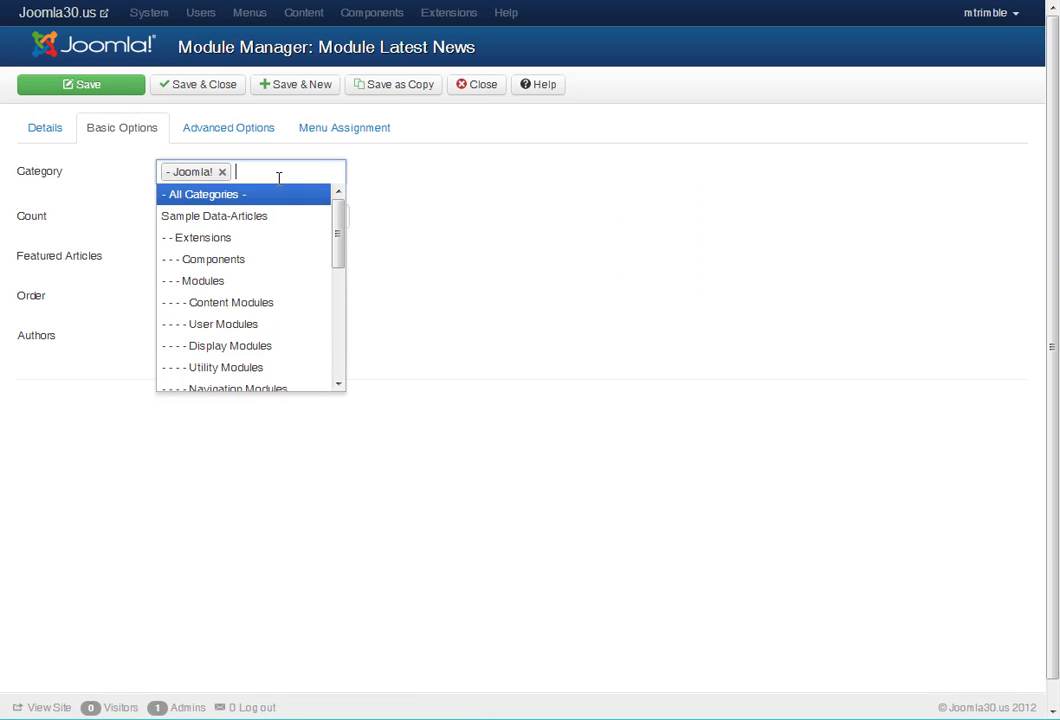
pyautogui.moveTo(338, 233)
pyautogui.mouseDown()
pyautogui.moveTo(345, 300)
pyautogui.moveTo(345, 230)
pyautogui.mouseUp()
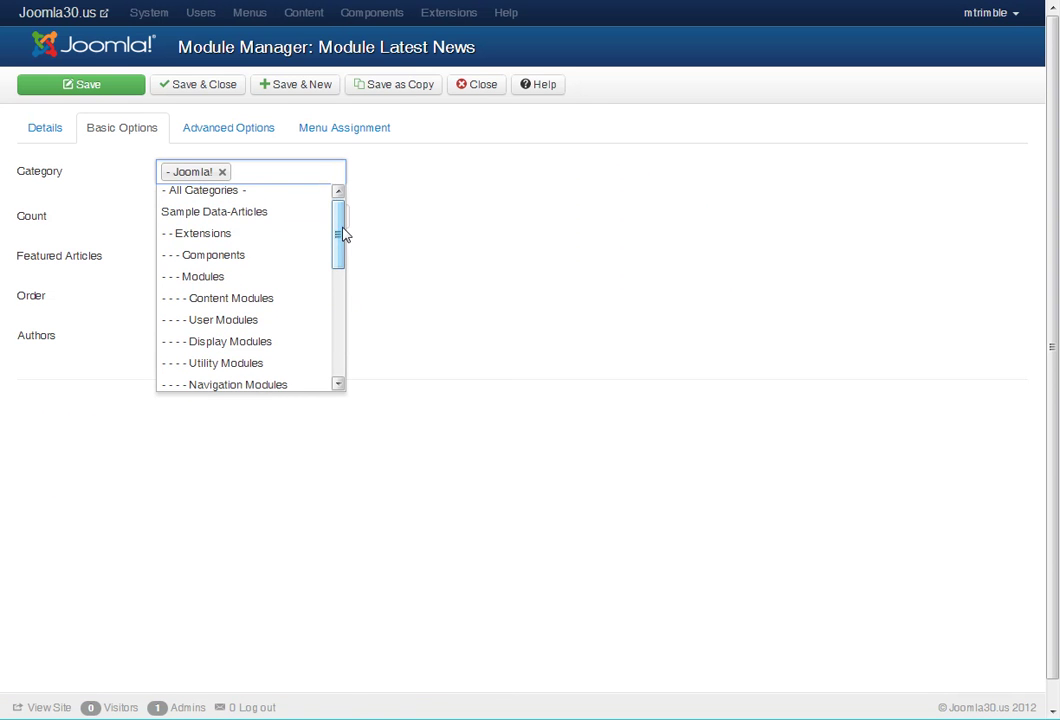
pyautogui.click(232, 278)
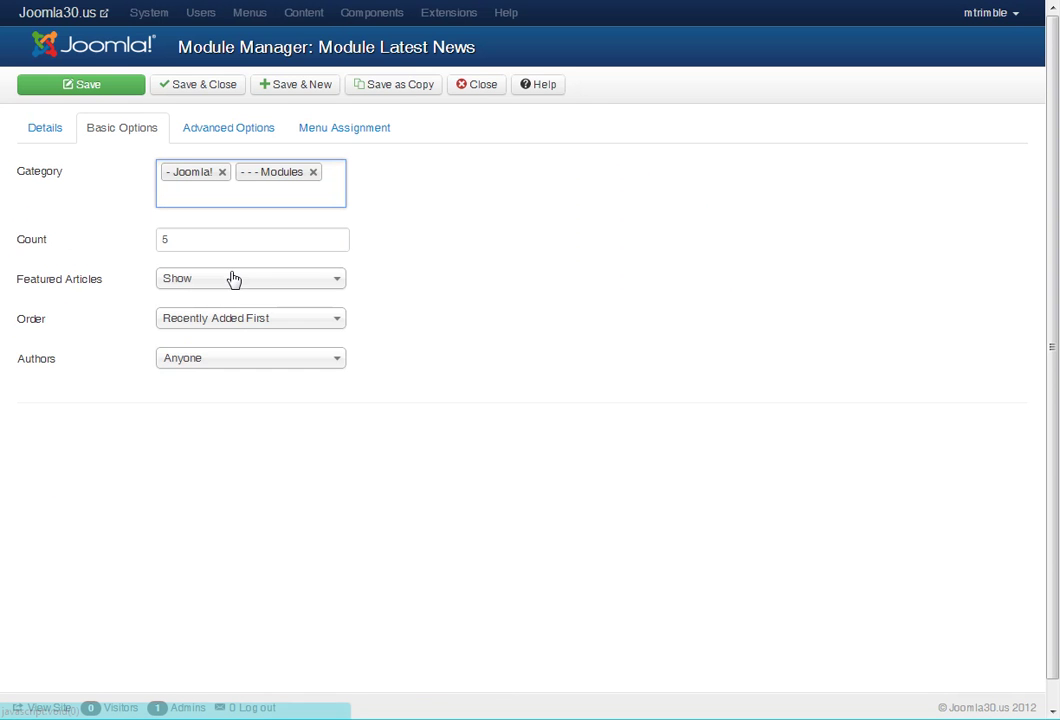
pyautogui.click(313, 172)
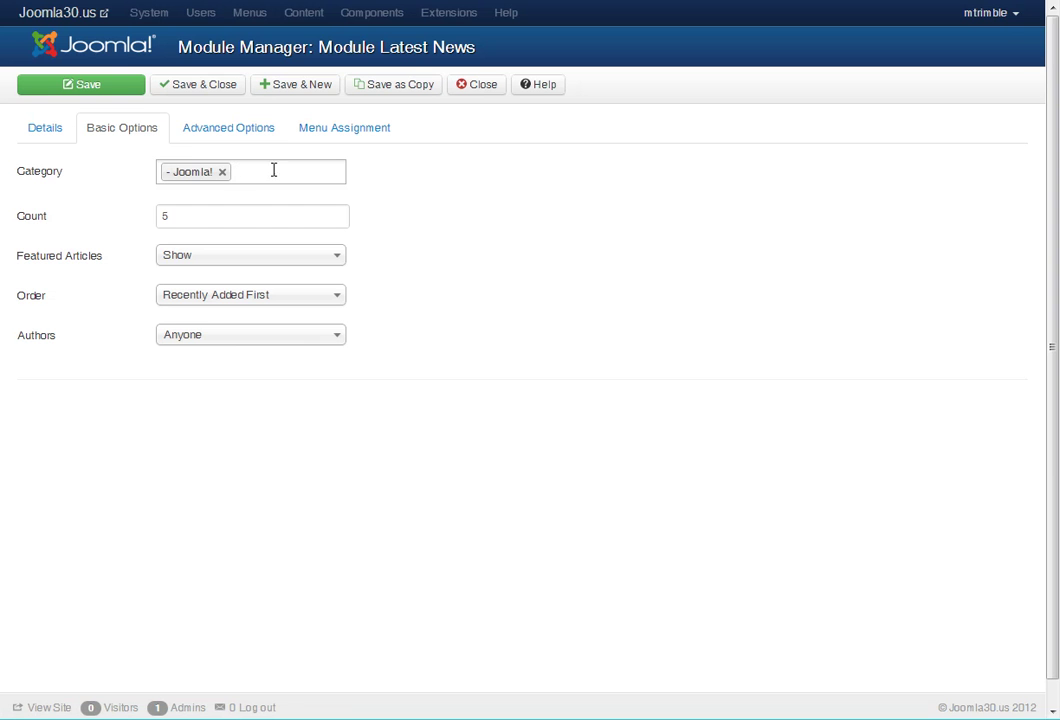
# Step: Review the Advanced Options and Menu Assignment tabs, then go back via Details to the Control Panel
pyautogui.click(230, 137)
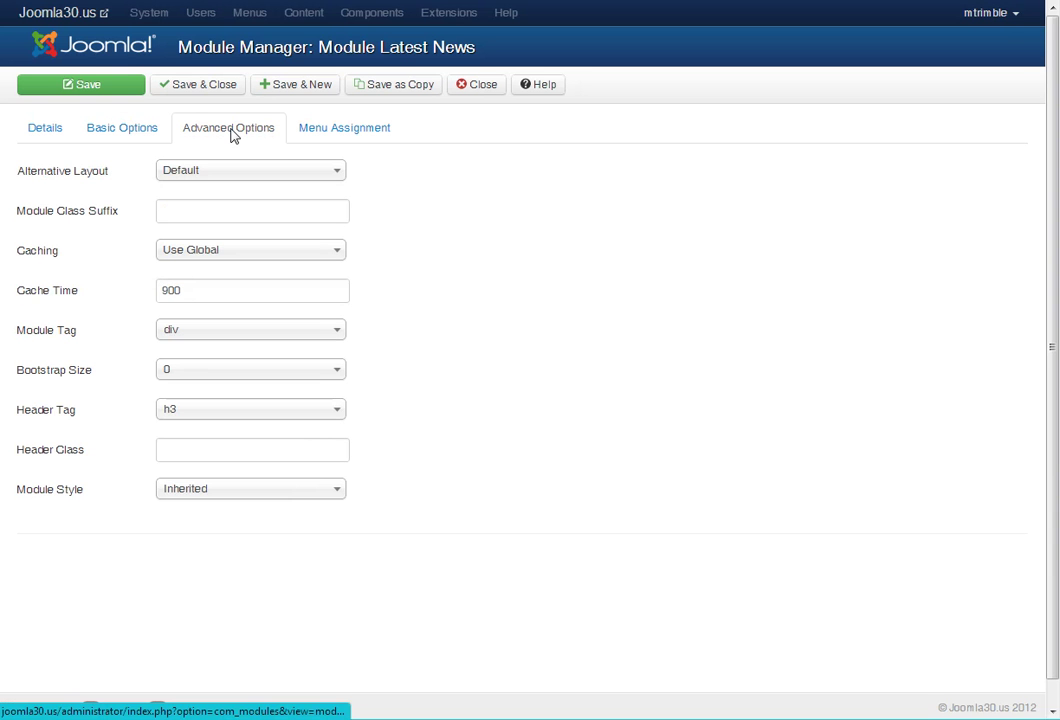
pyautogui.click(338, 128)
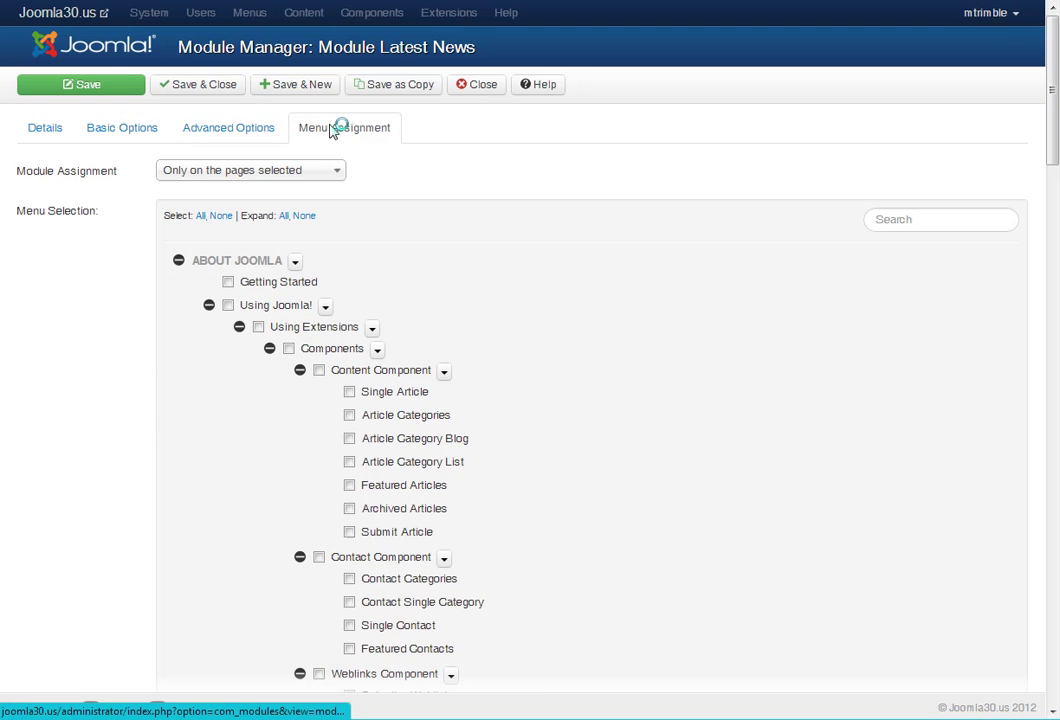
pyautogui.click(55, 132)
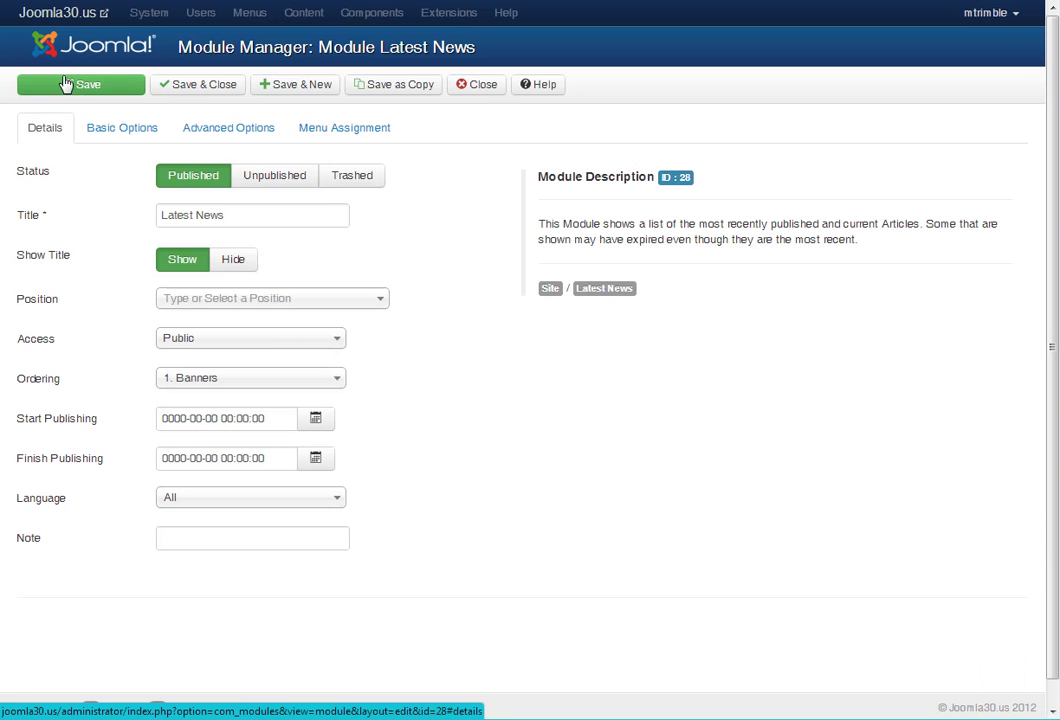
pyautogui.click(62, 83)
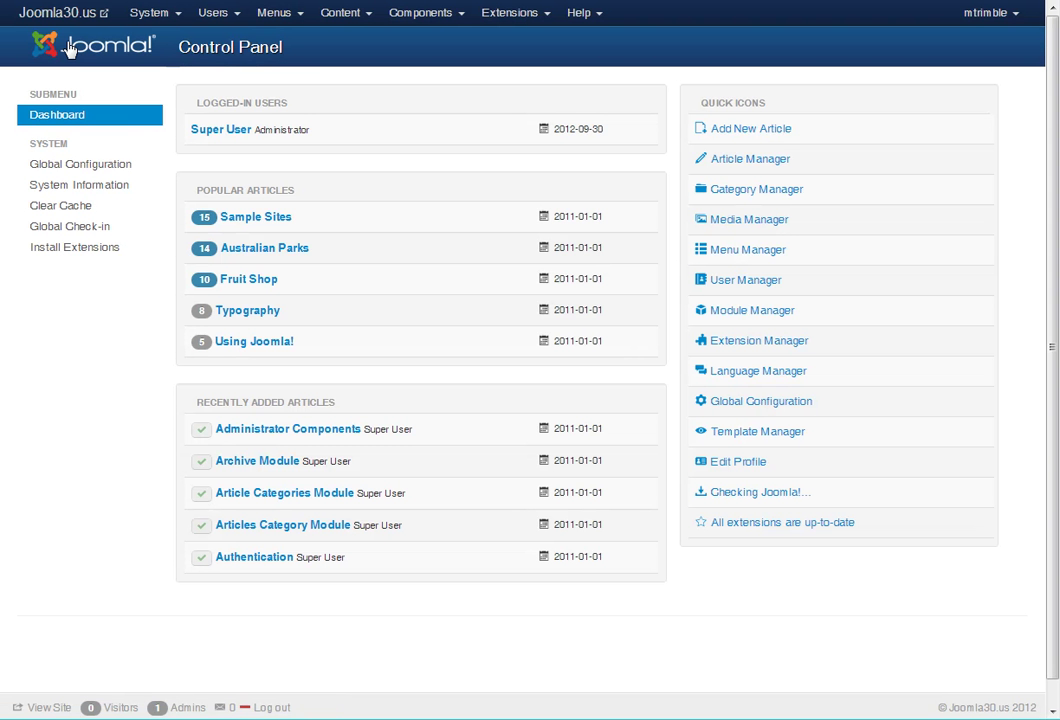